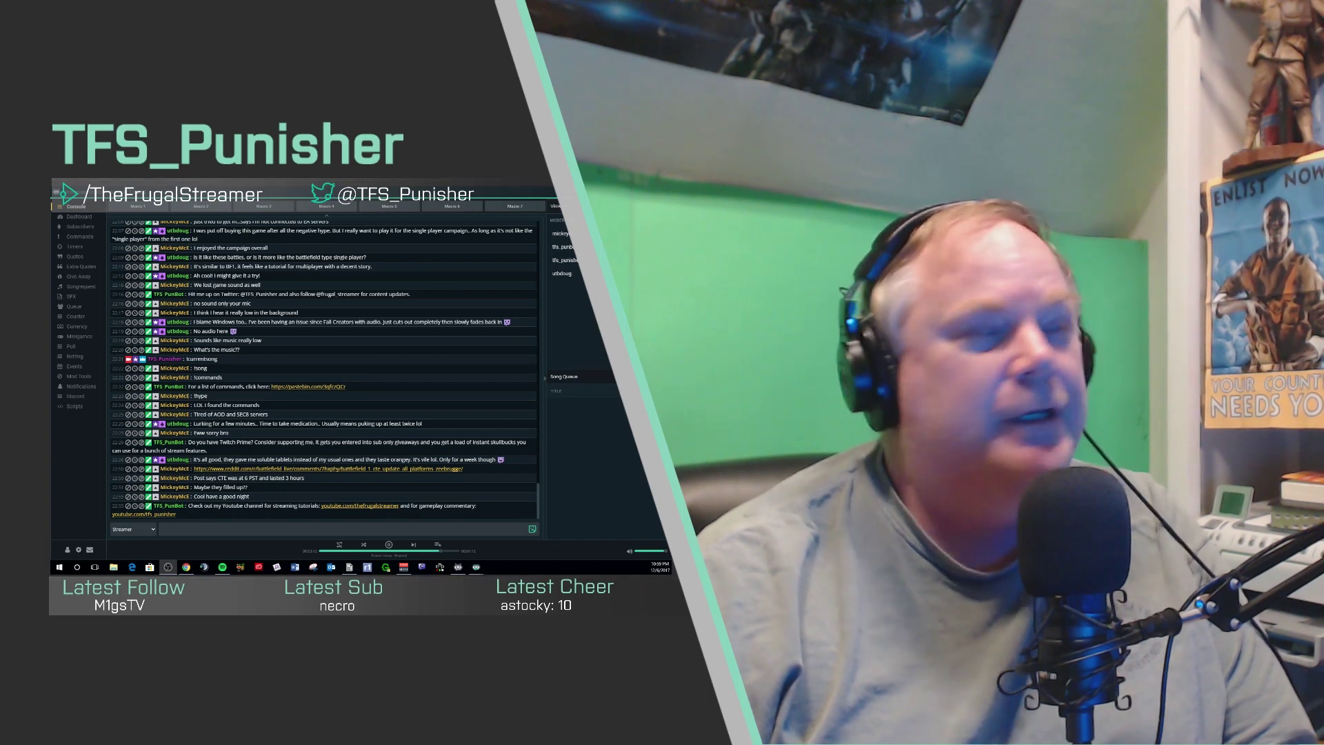
# Step: Go to the Timers list and start a new timer entry
pyautogui.click(76, 249)
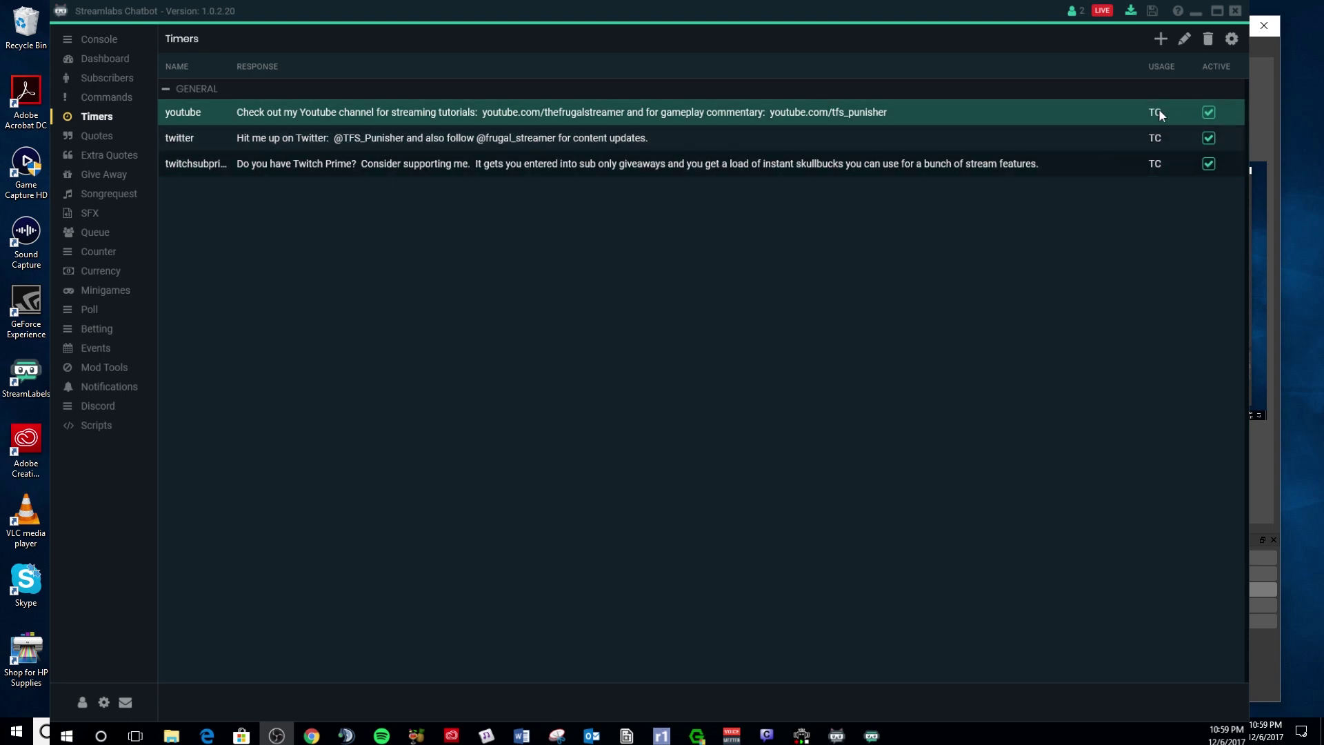
pyautogui.click(1160, 42)
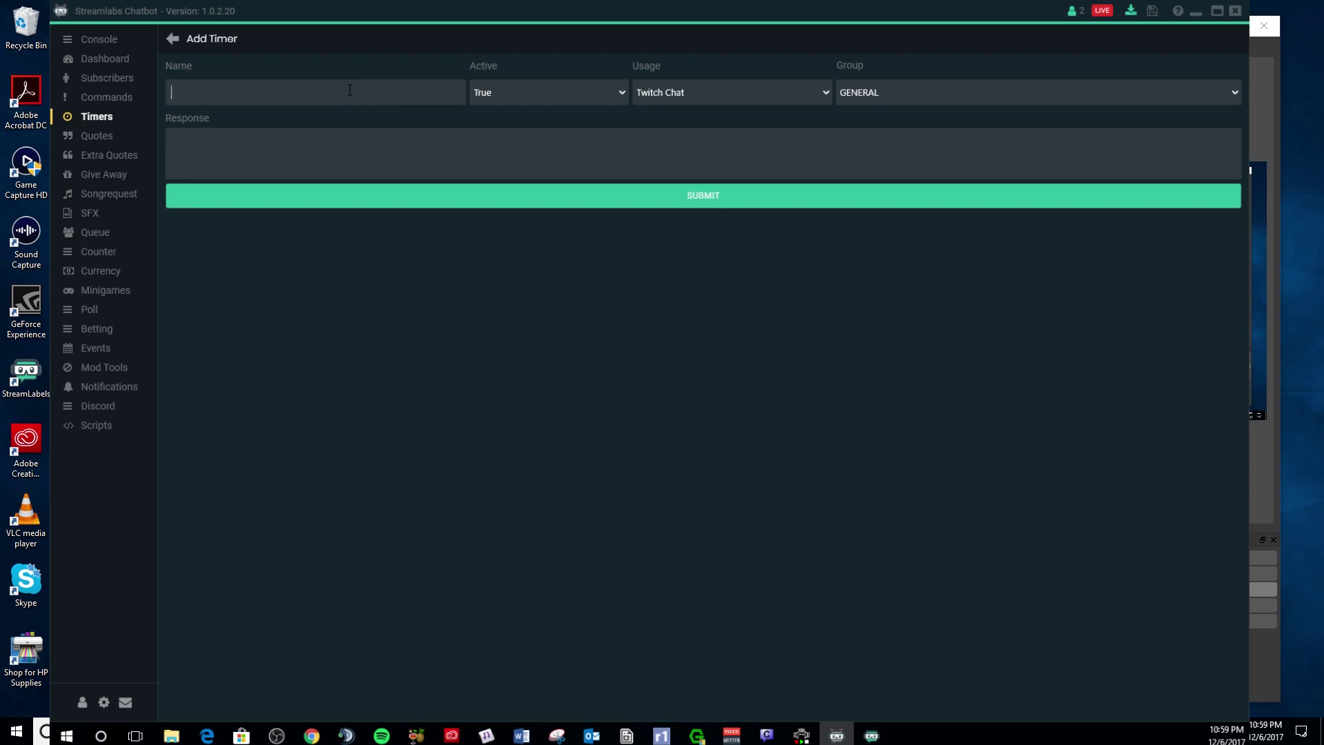
# Step: Name the new timer youtube2
pyautogui.write('youtube2')
# Step: Keep Active True, Usage Twitch Chat and Group GENERAL for the timer
pyautogui.click(566, 97)
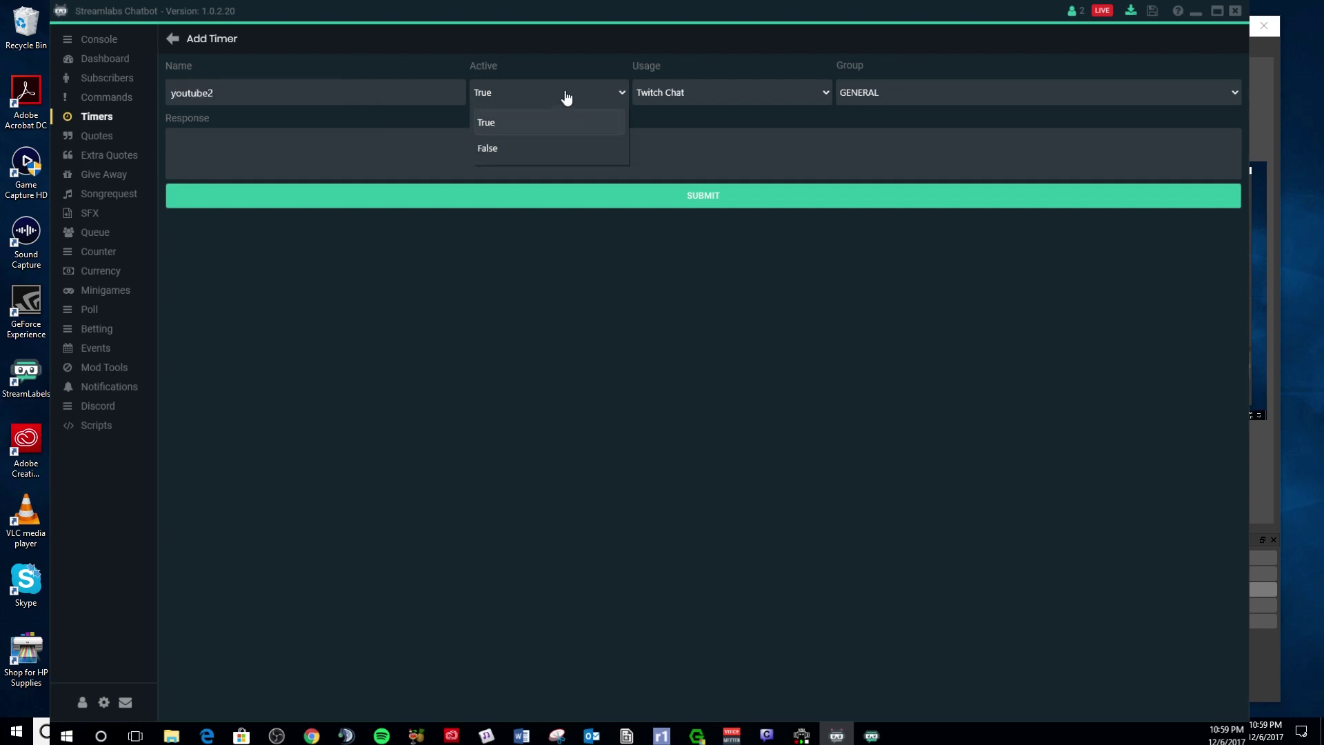
pyautogui.click(559, 97)
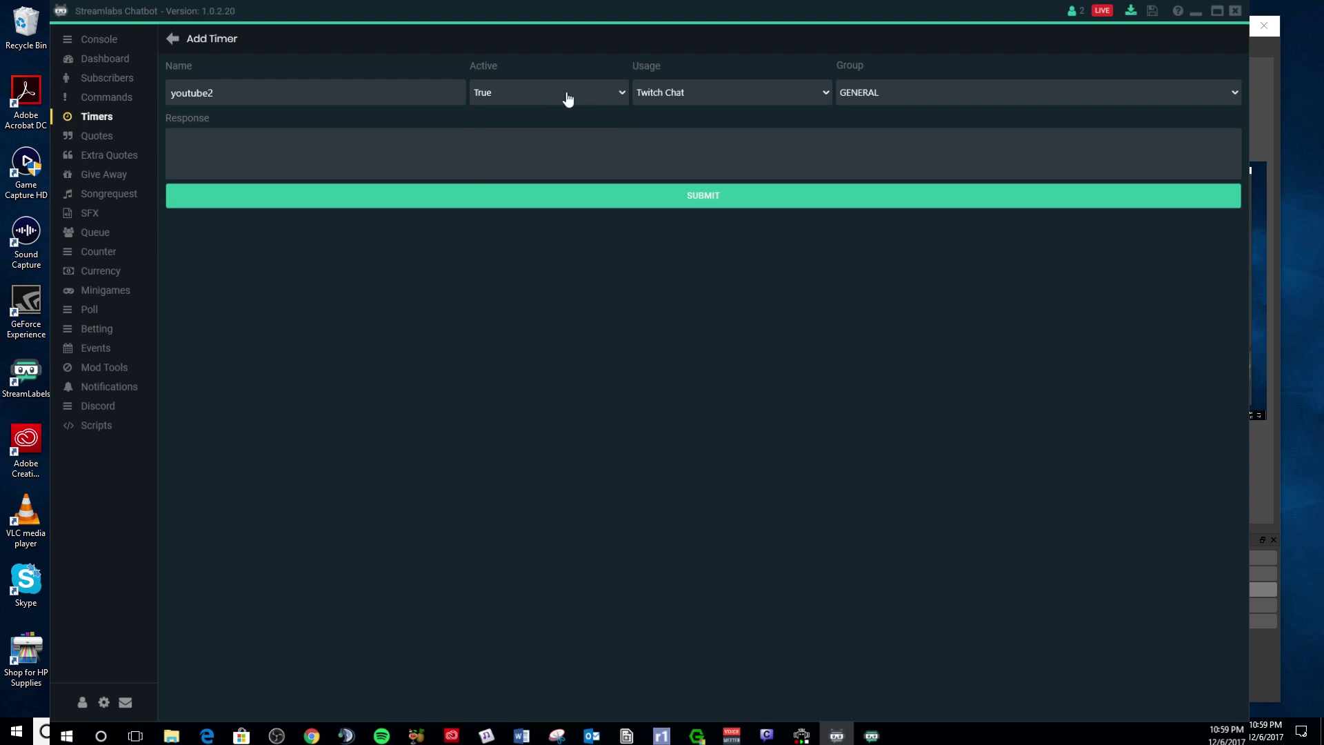
pyautogui.click(567, 99)
pyautogui.click(565, 97)
pyautogui.click(565, 100)
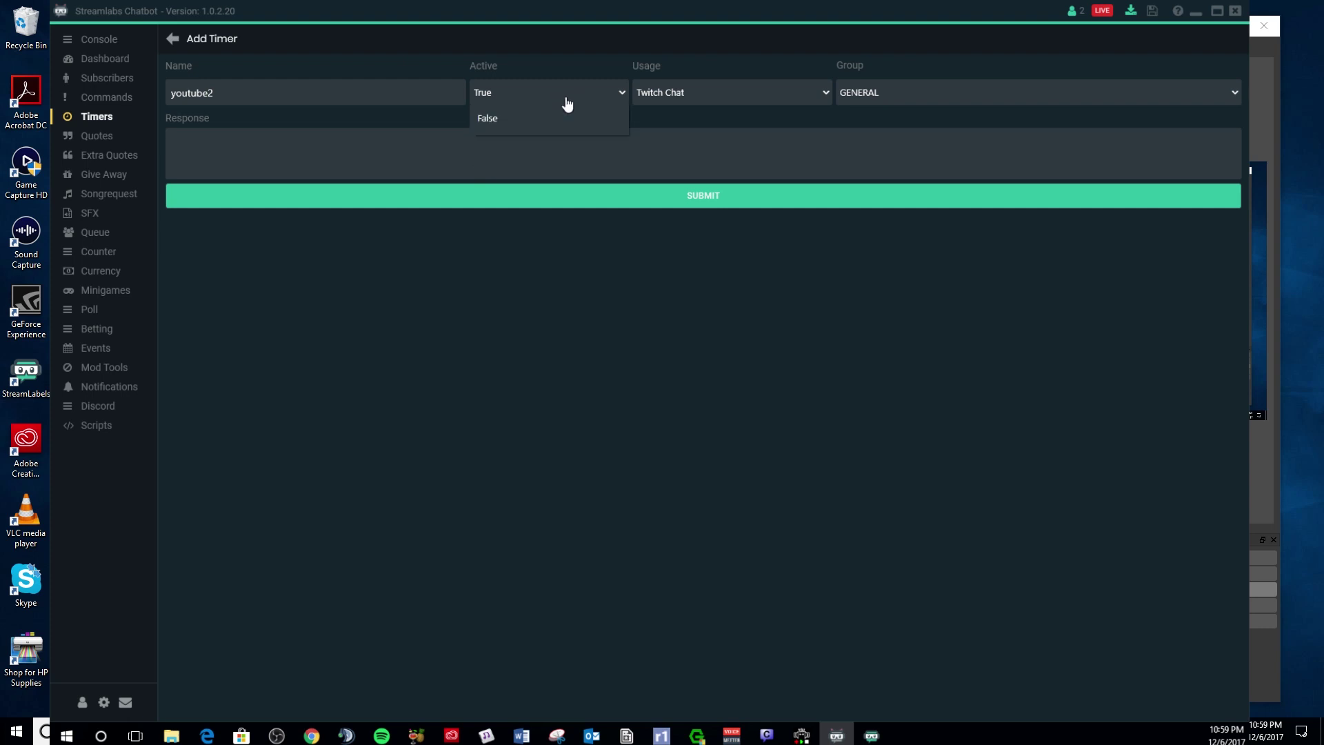
pyautogui.click(556, 100)
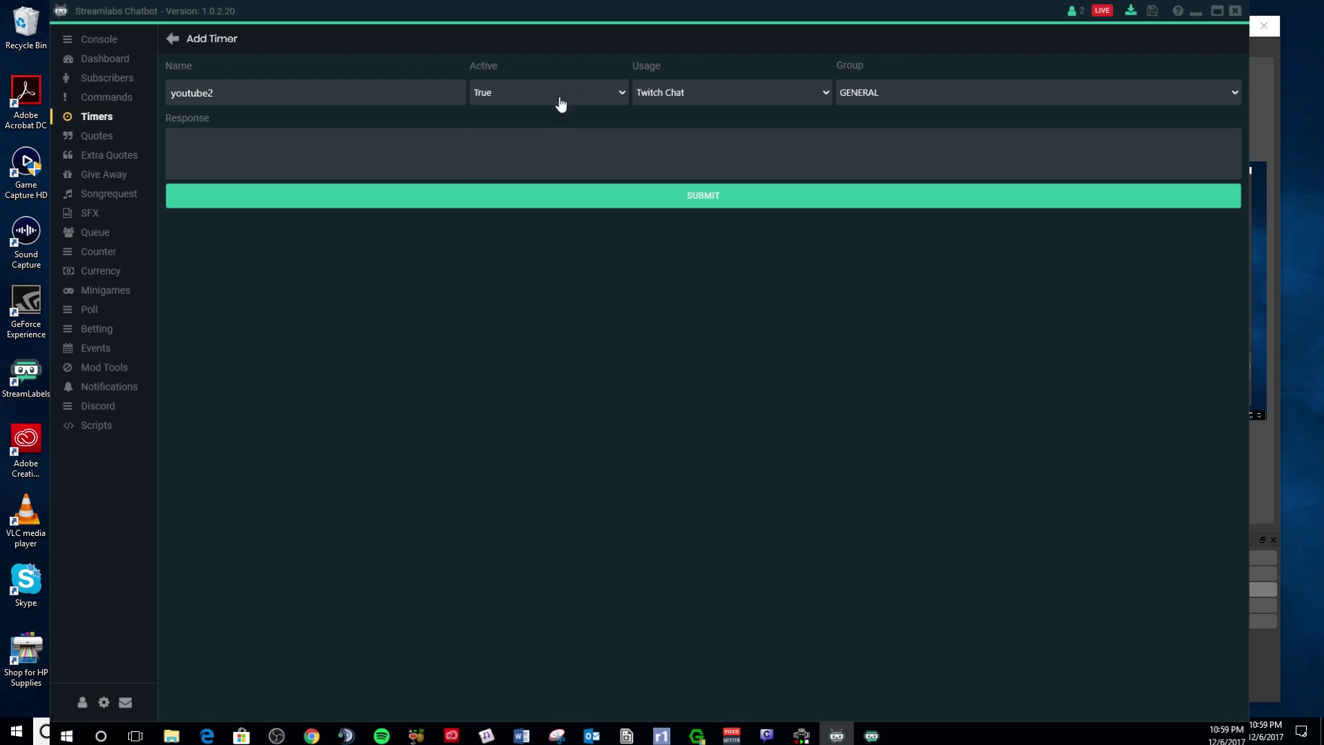
pyautogui.click(762, 102)
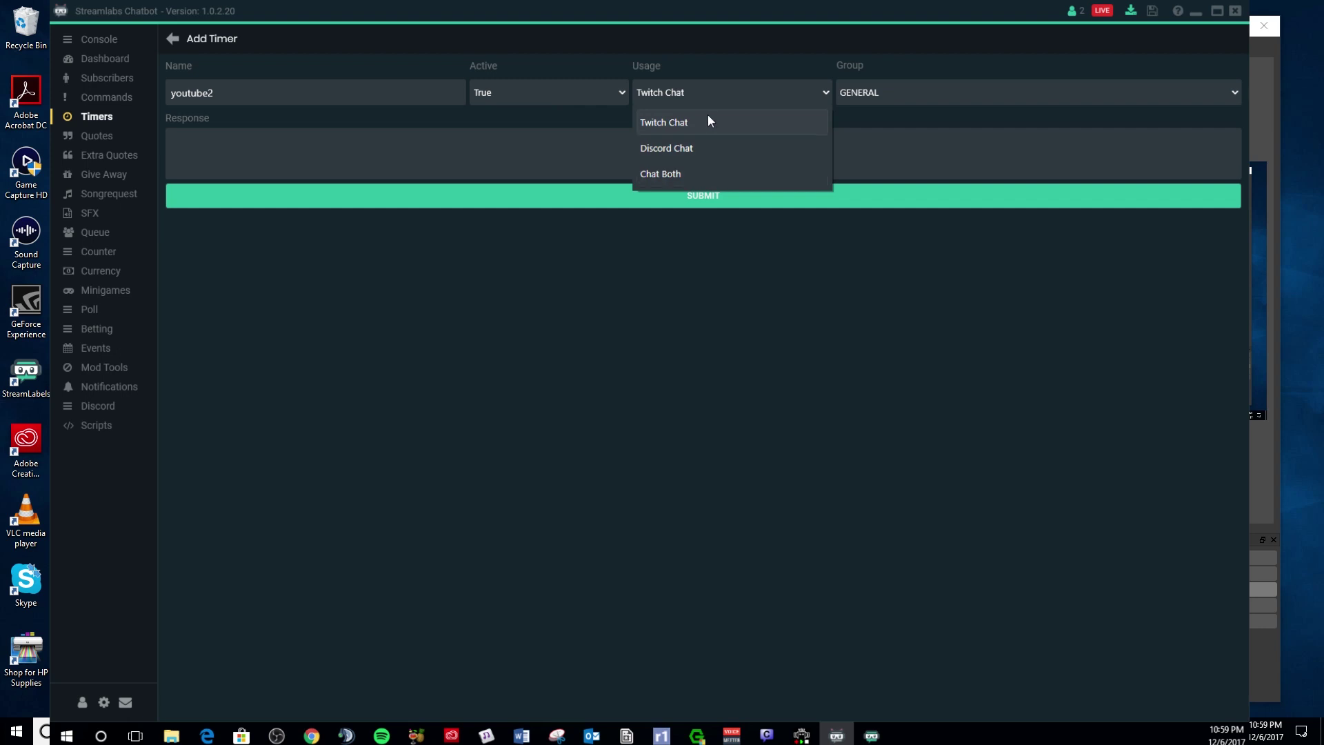
pyautogui.click(760, 98)
pyautogui.press('Tab')
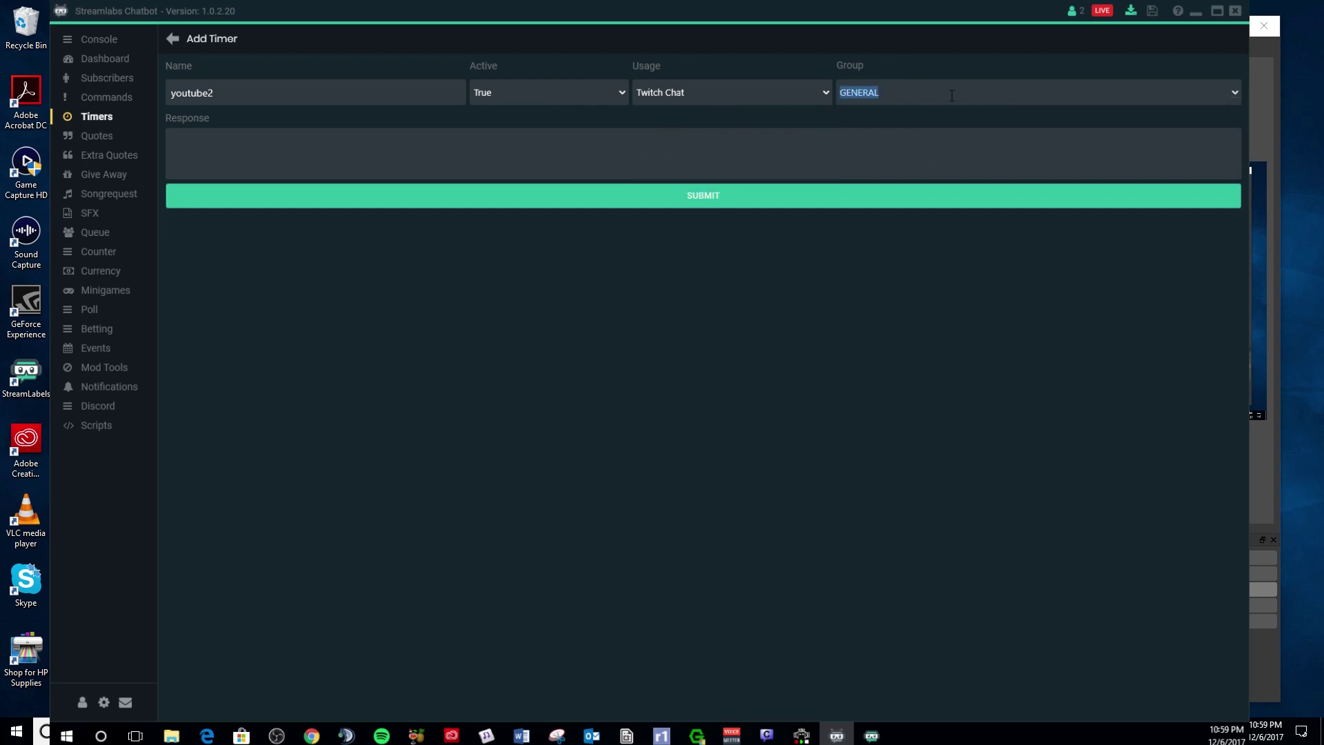
pyautogui.click(1235, 95)
pyautogui.click(1235, 94)
pyautogui.click(358, 140)
# Step: Set the response to 'Check out my partner channel youtube.com/dontrevivemebro' and submit youtube2
pyautogui.write('Check out my par4t')
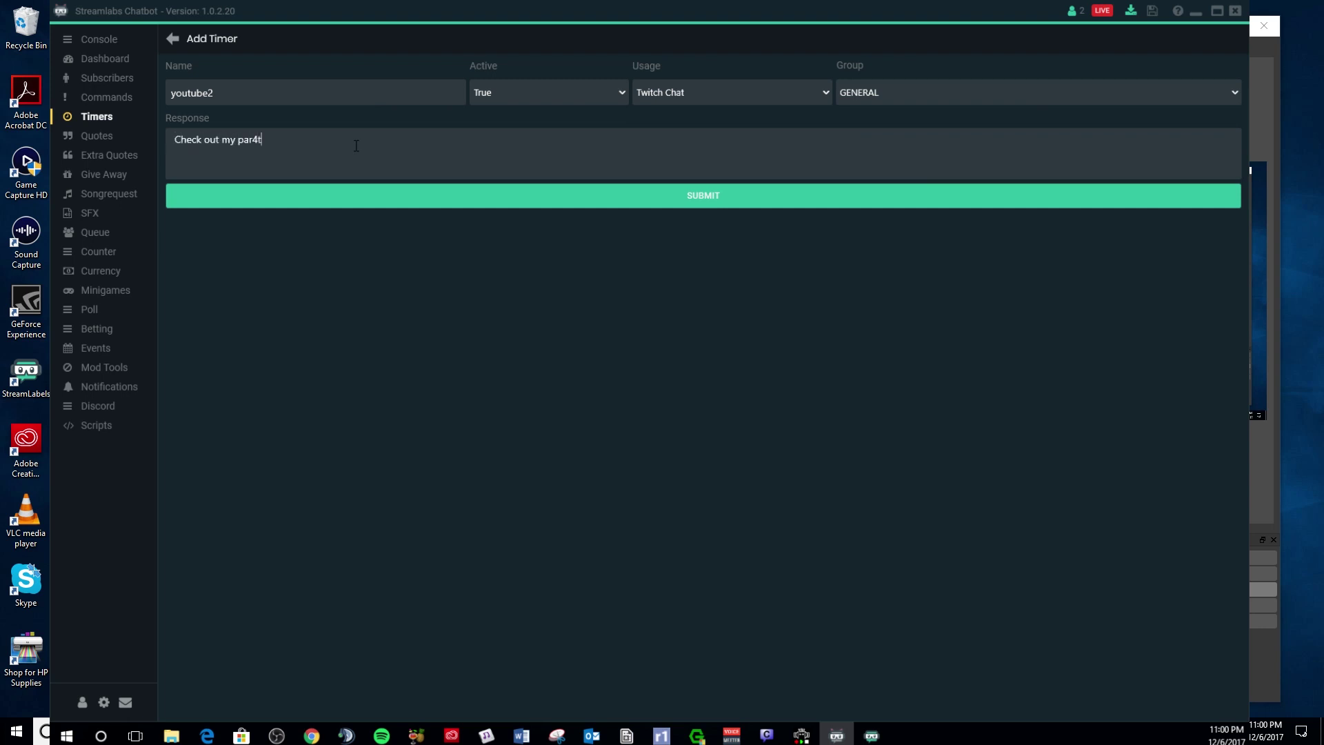
pyautogui.press('BackSpace')
pyautogui.press('BackSpace')
pyautogui.write('tner channel youtube.com/dontrevivemebro')
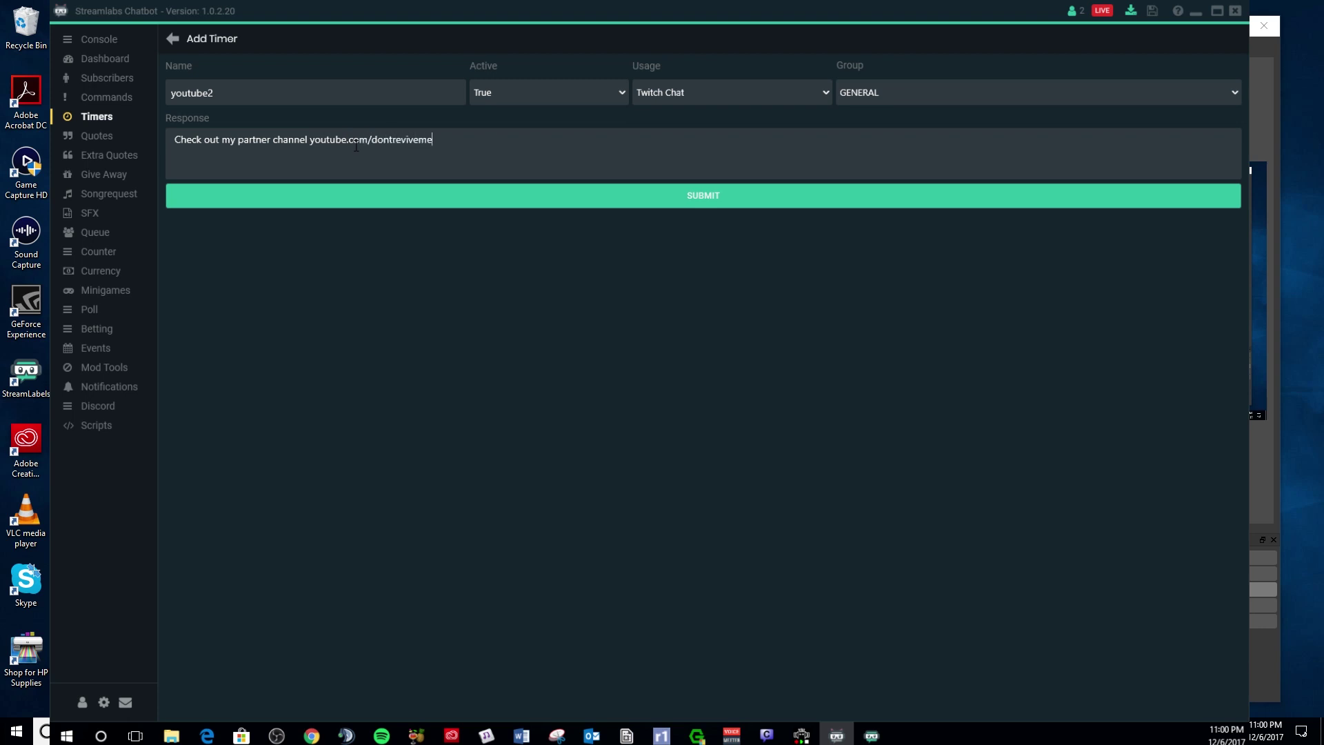
pyautogui.click(550, 200)
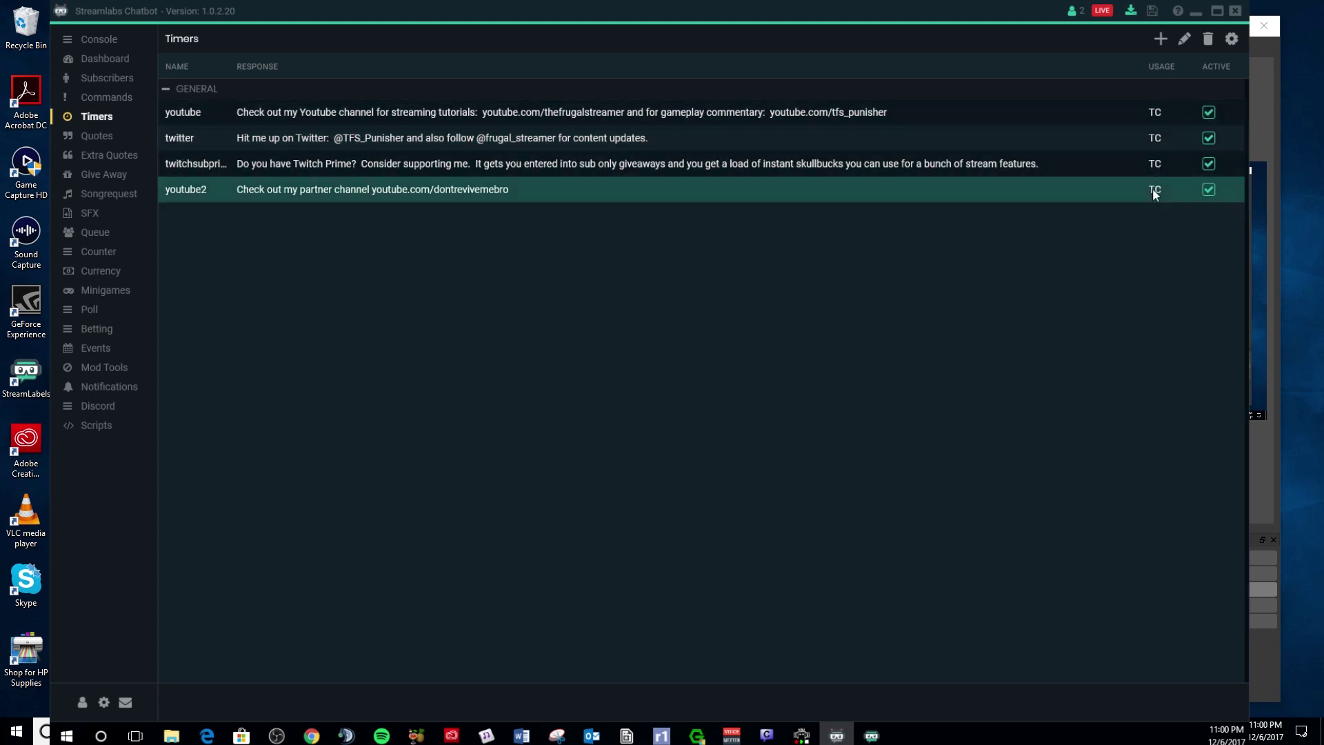
pyautogui.click(1231, 40)
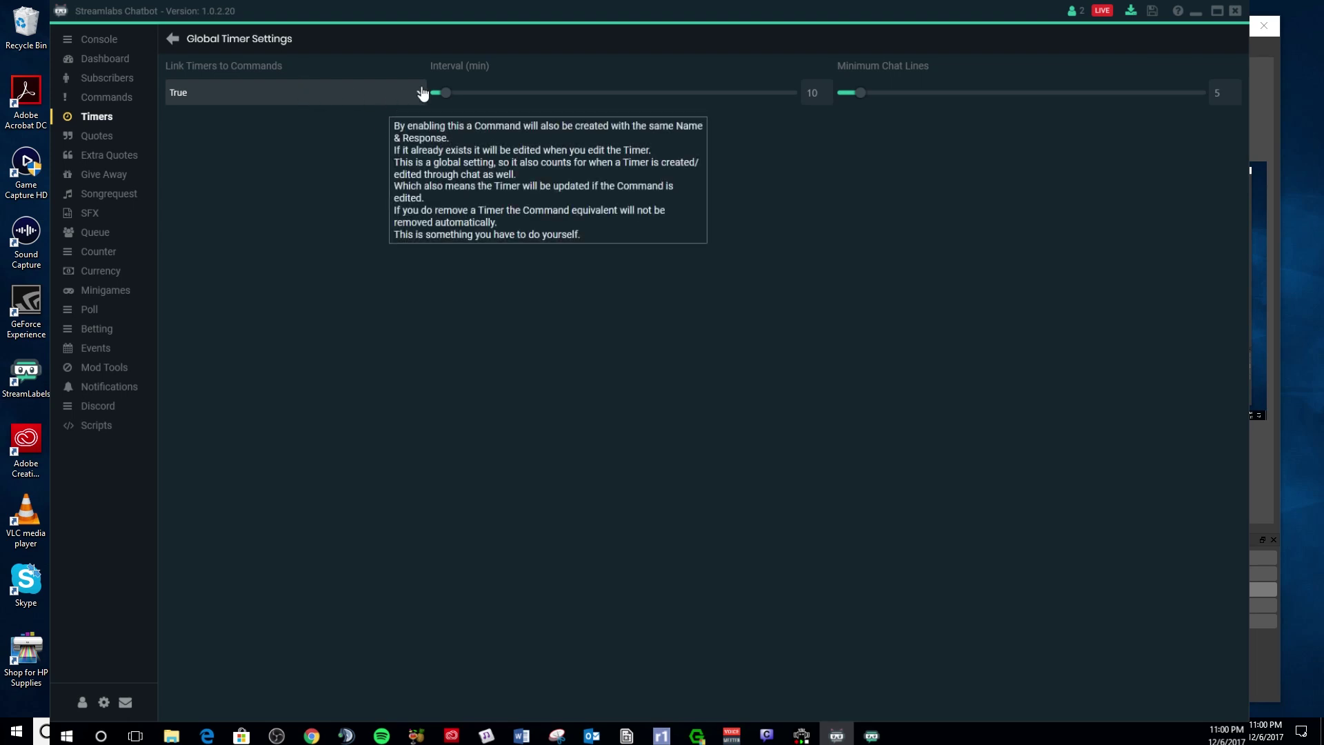
pyautogui.click(406, 103)
pyautogui.click(405, 102)
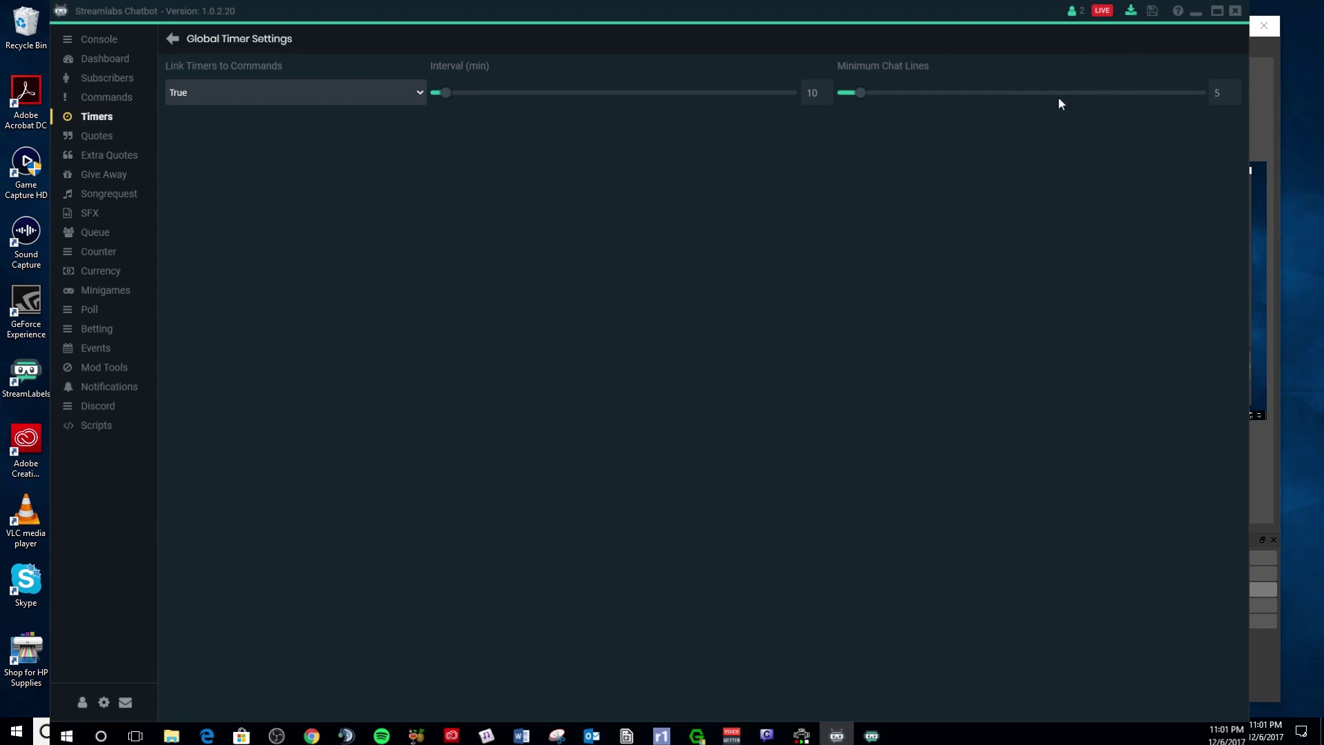
pyautogui.click(174, 40)
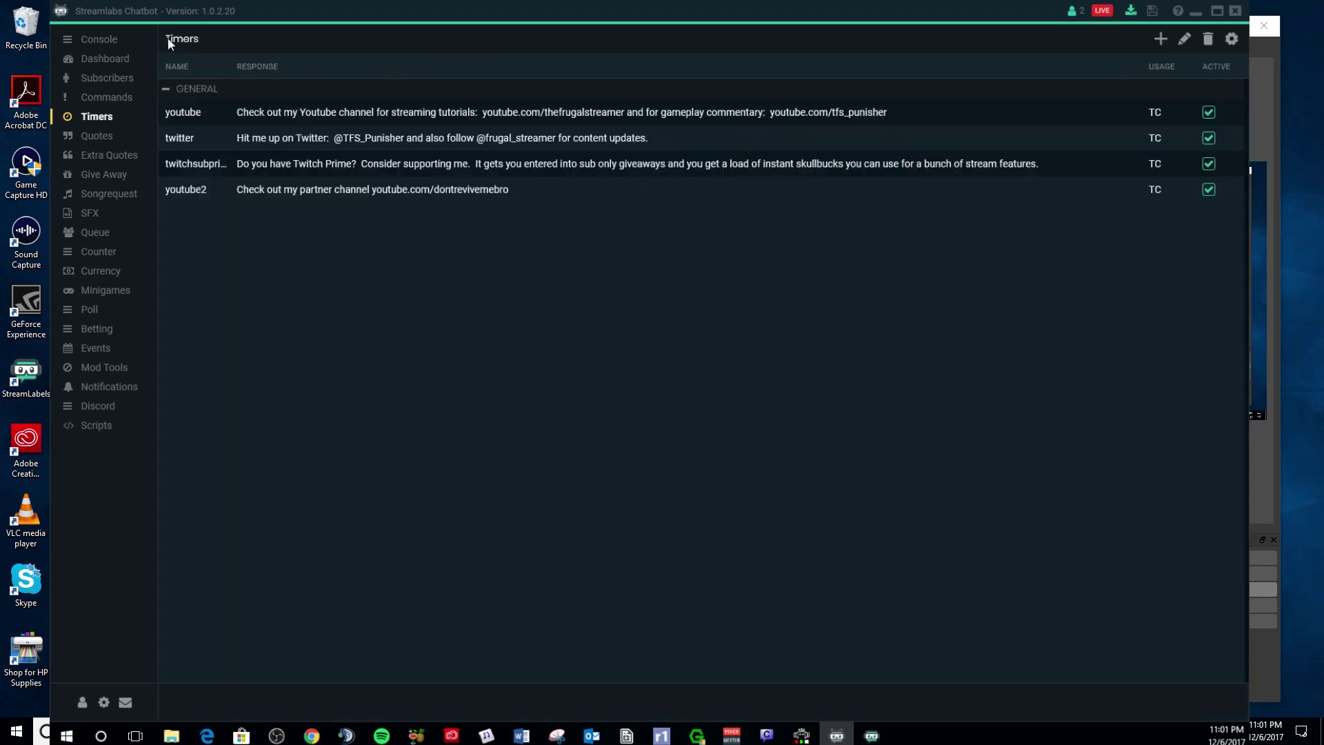
# Step: Open Settings, review the Localization > Timers messages, then show General settings
pyautogui.click(104, 703)
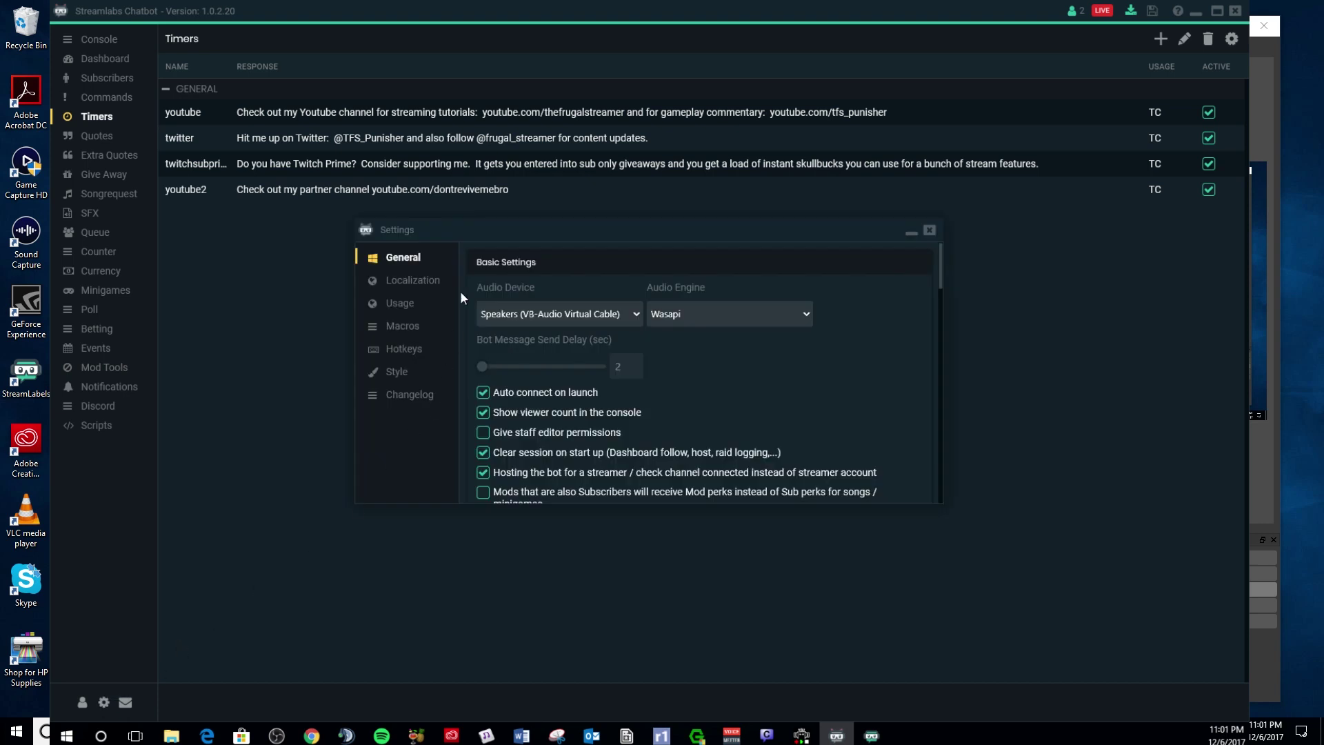
pyautogui.click(414, 285)
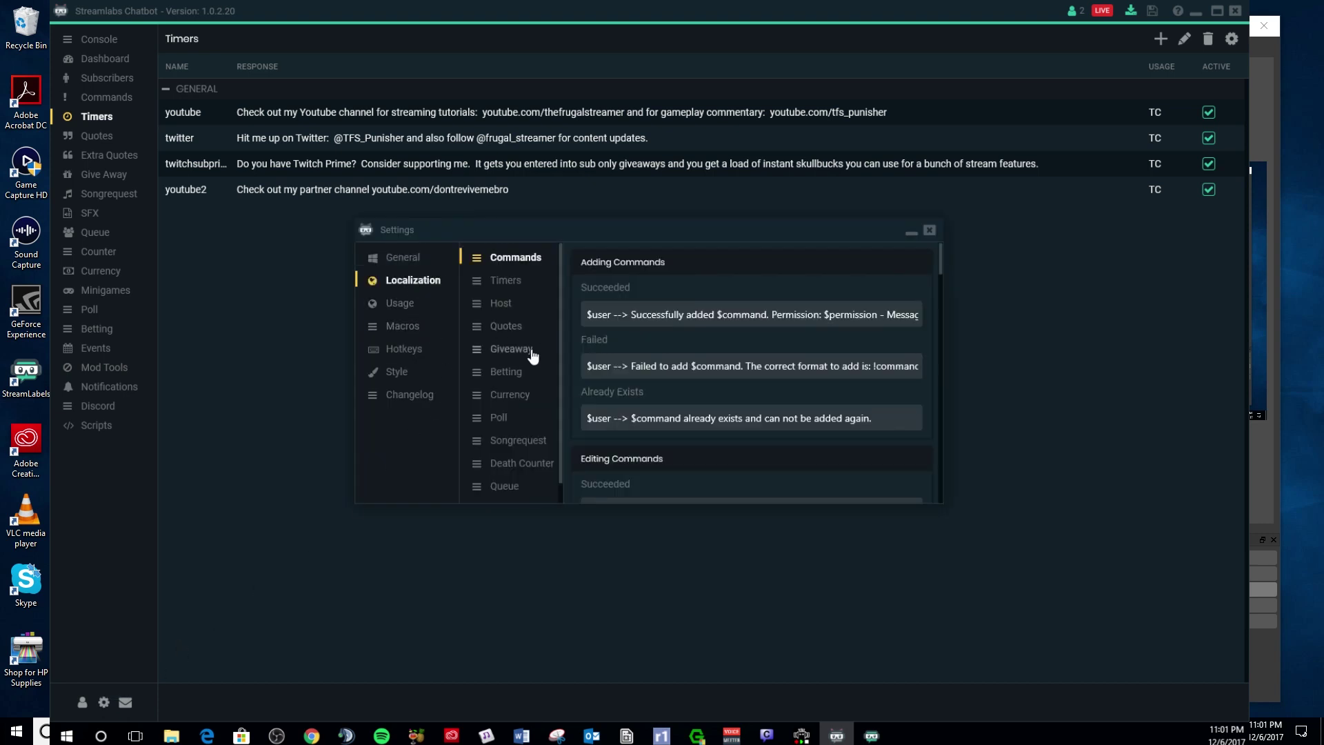
pyautogui.click(507, 284)
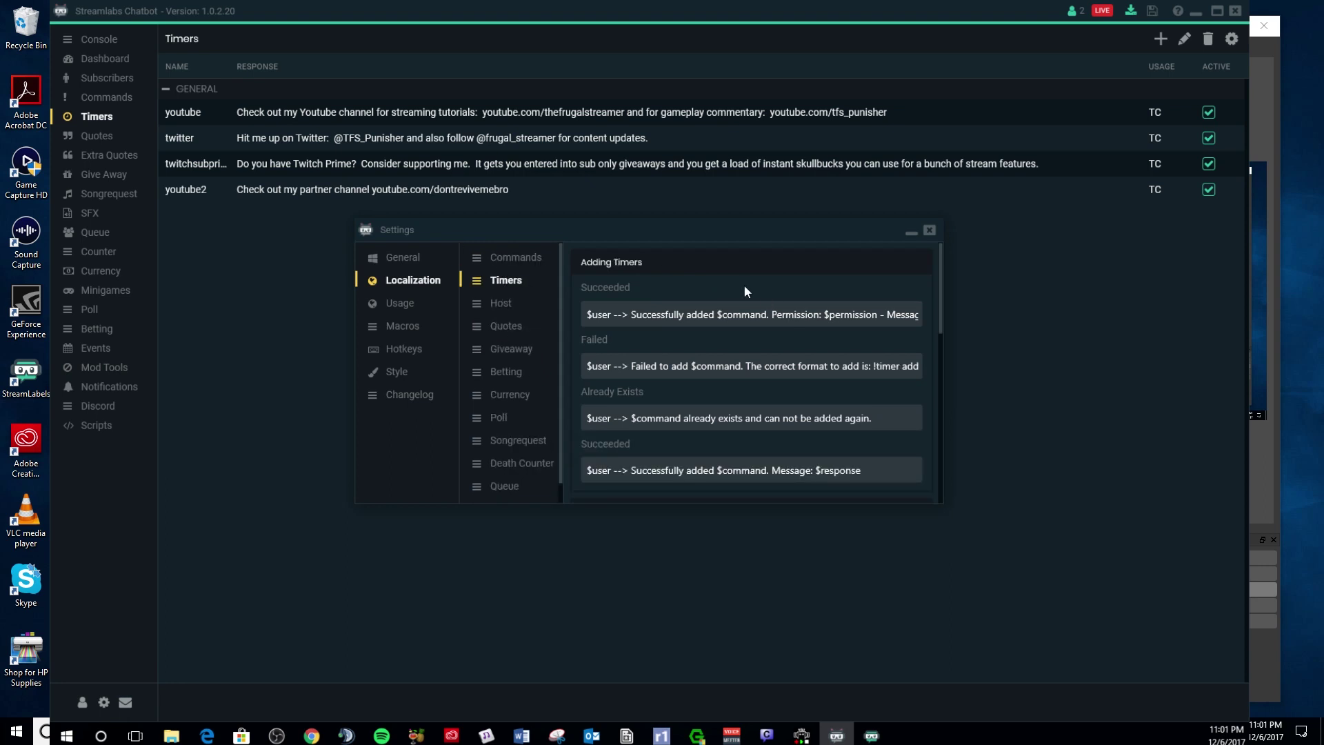
pyautogui.scroll(-1, 743, 284)
pyautogui.scroll(1, 730, 301)
pyautogui.scroll(-6, 731, 301)
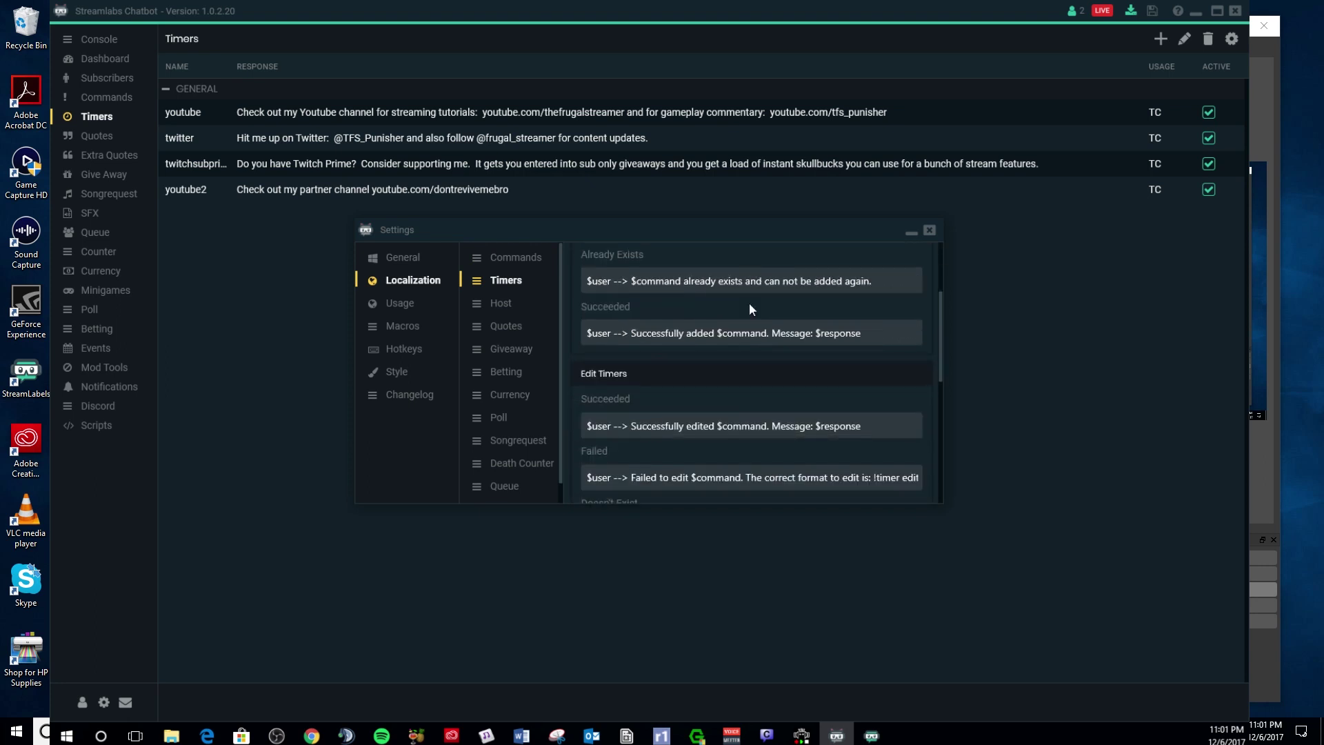
pyautogui.scroll(-8, 752, 310)
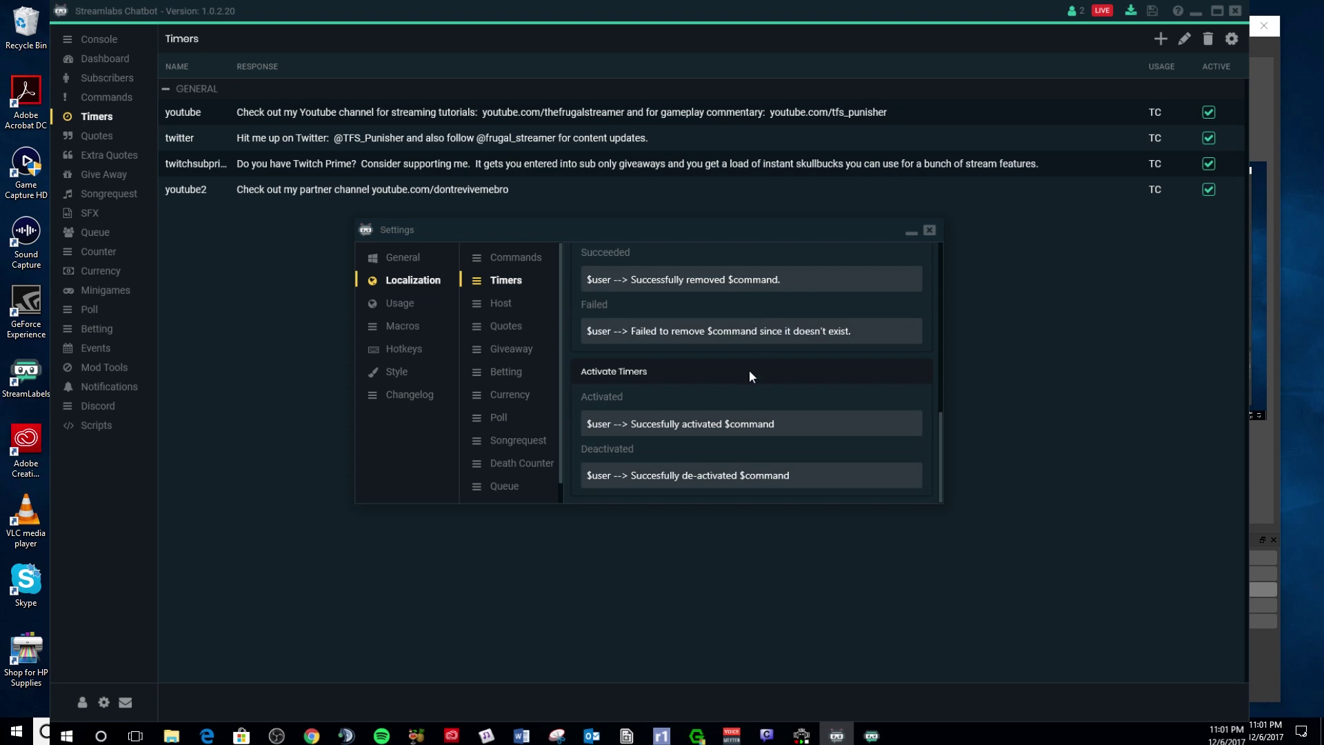
pyautogui.scroll(3, 771, 386)
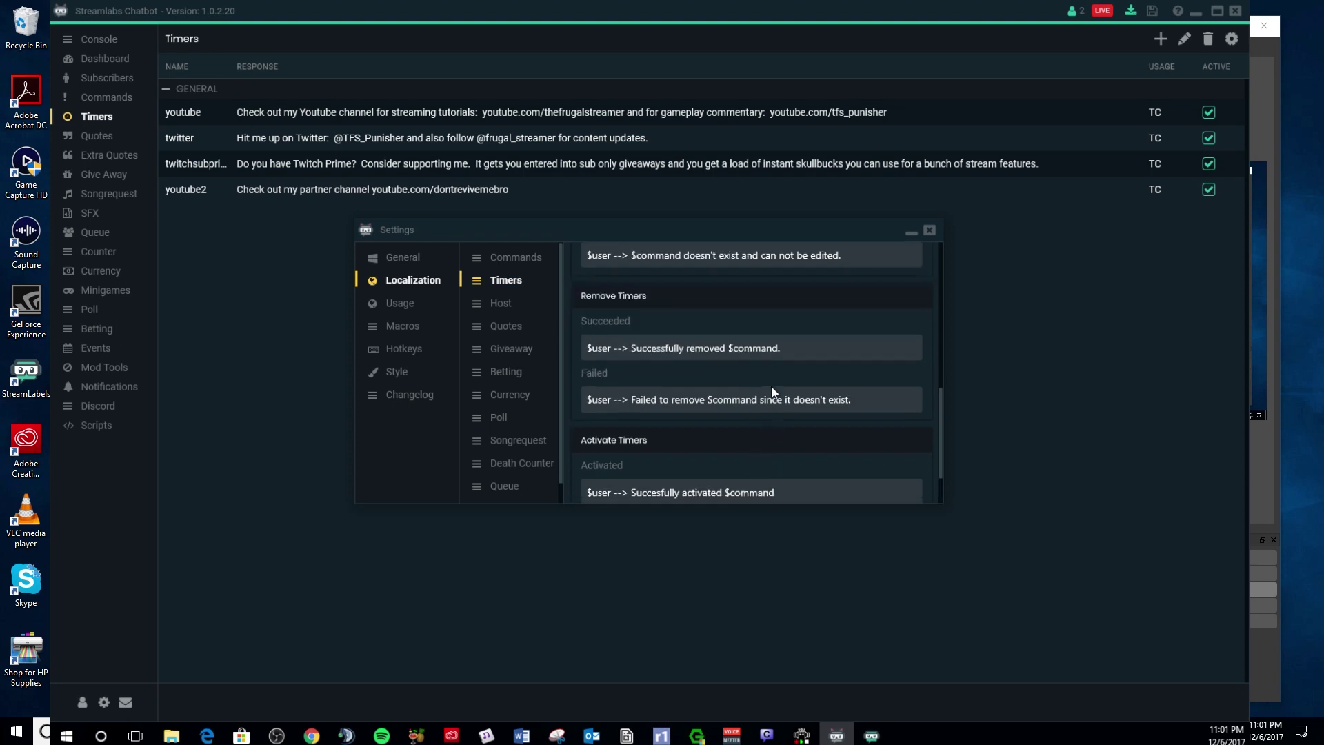
pyautogui.scroll(-3, 771, 393)
pyautogui.click(402, 258)
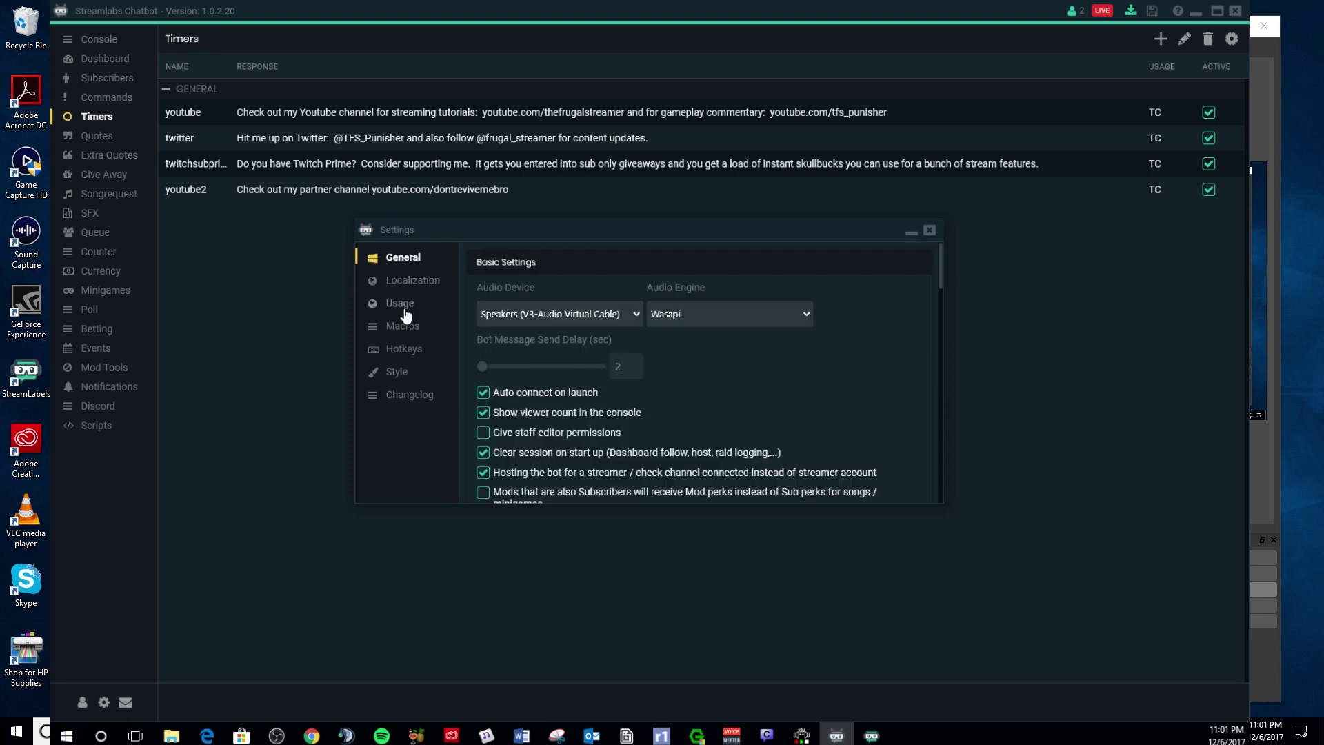
# Step: Check Usage > Timers: !Timer Add, Remove, Edit and !Activate all use Twitch Chat
pyautogui.click(400, 303)
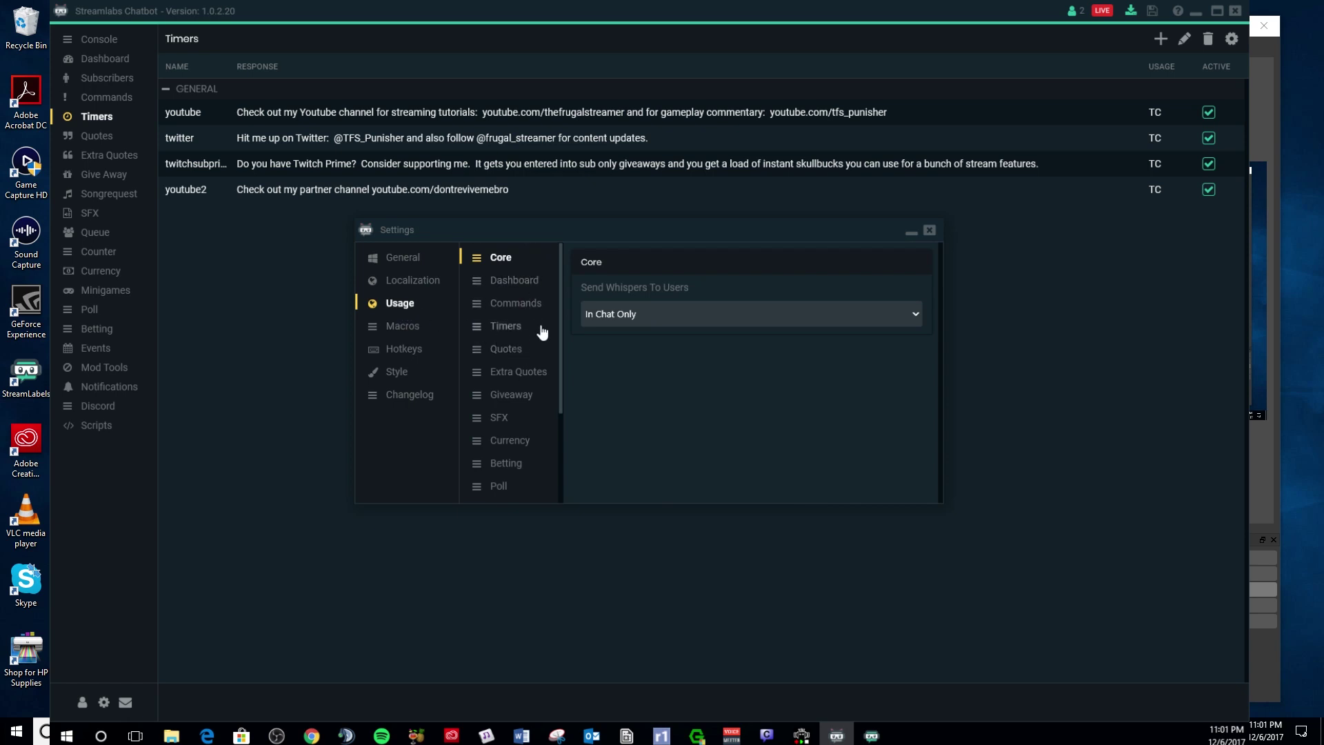
pyautogui.click(514, 326)
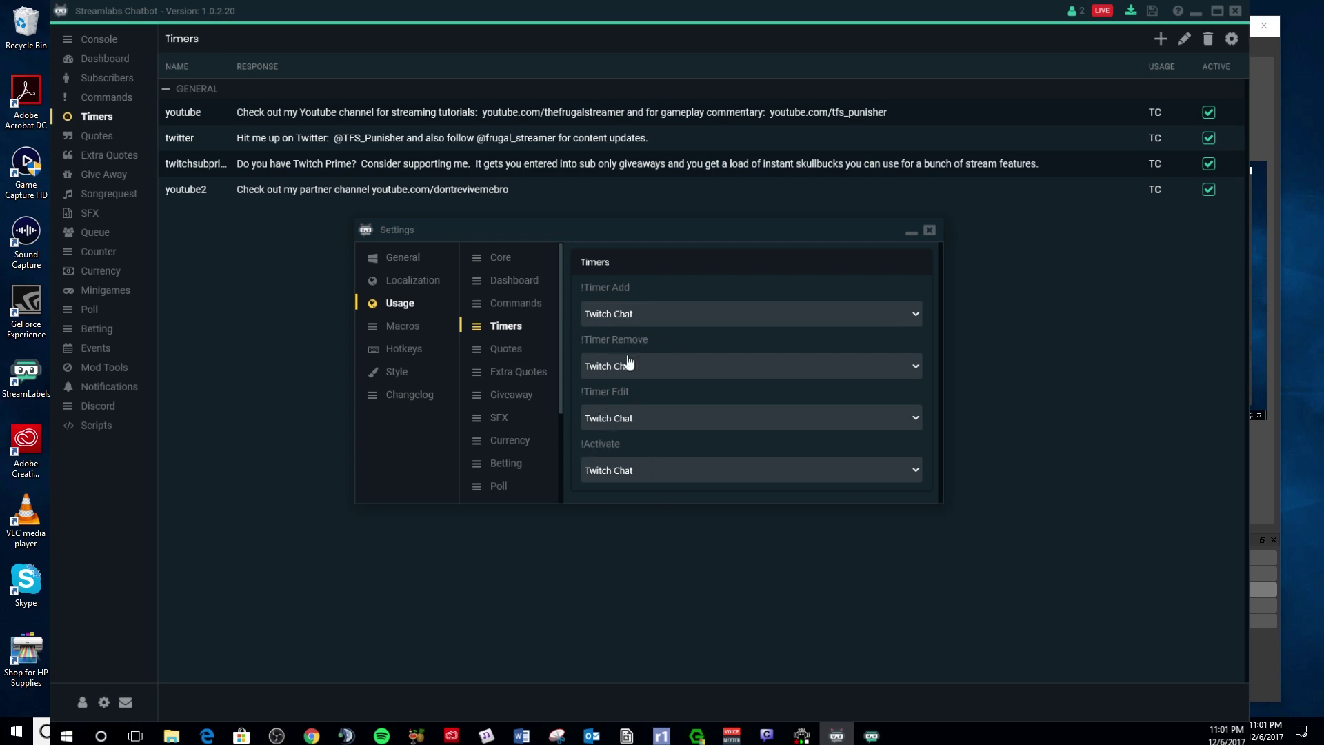
pyautogui.click(876, 324)
pyautogui.click(414, 112)
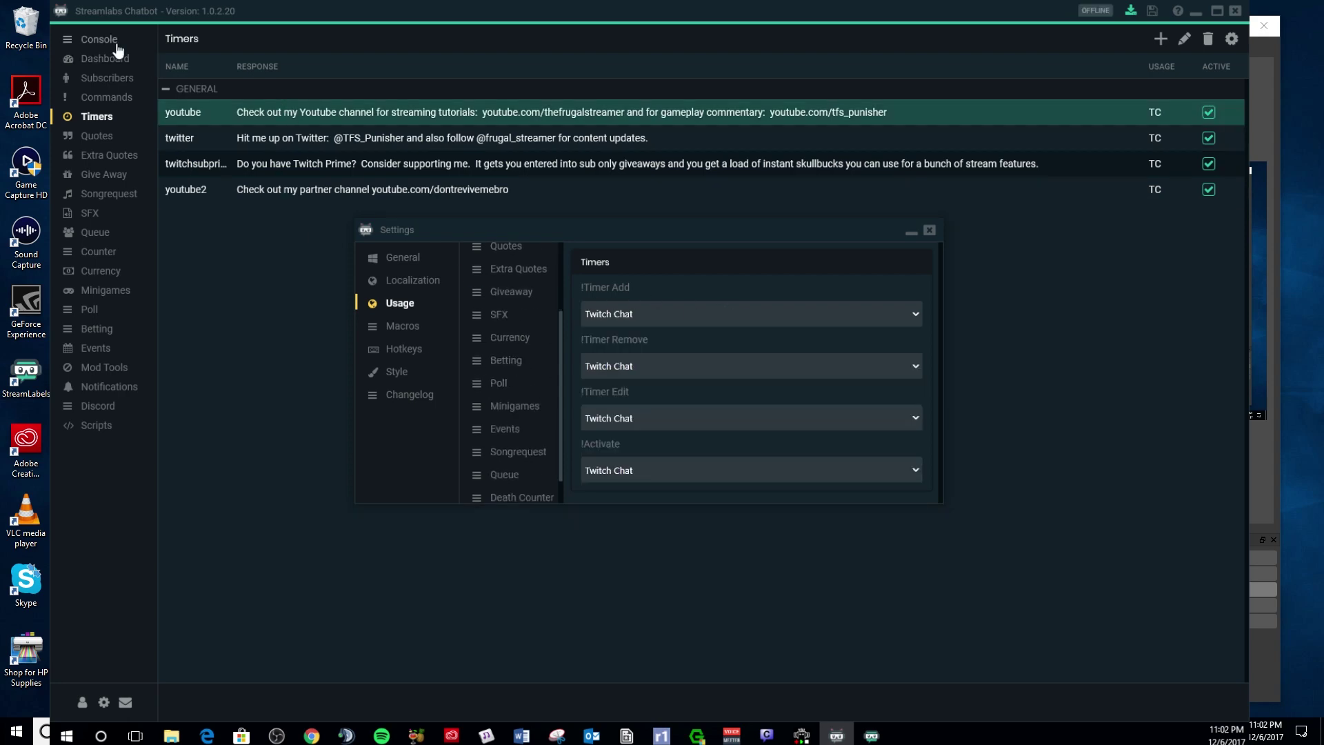
pyautogui.click(100, 41)
# Step: Close Settings and highlight the 22:26 and 22:55 bot timer messages in the console
pyautogui.click(929, 230)
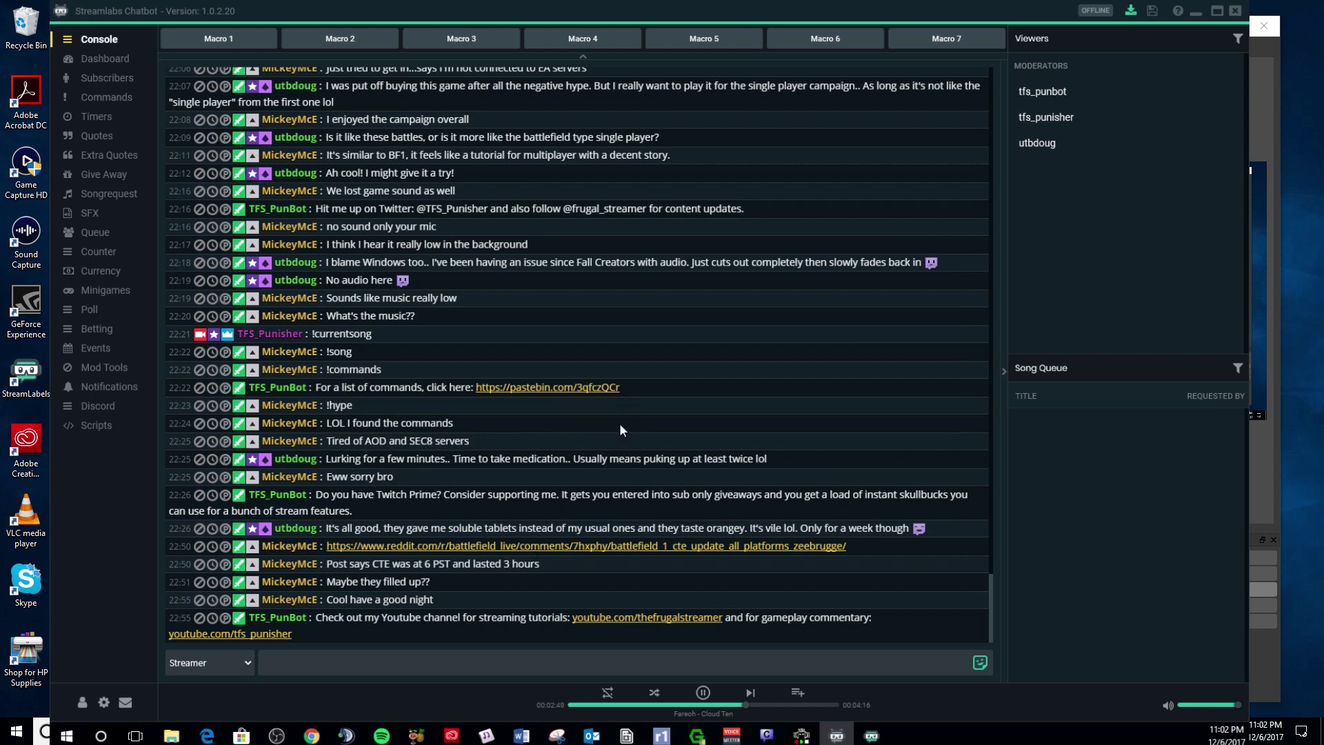
pyautogui.moveTo(387, 512); pyautogui.dragTo(200, 500)
pyautogui.moveTo(414, 638); pyautogui.dragTo(240, 617)
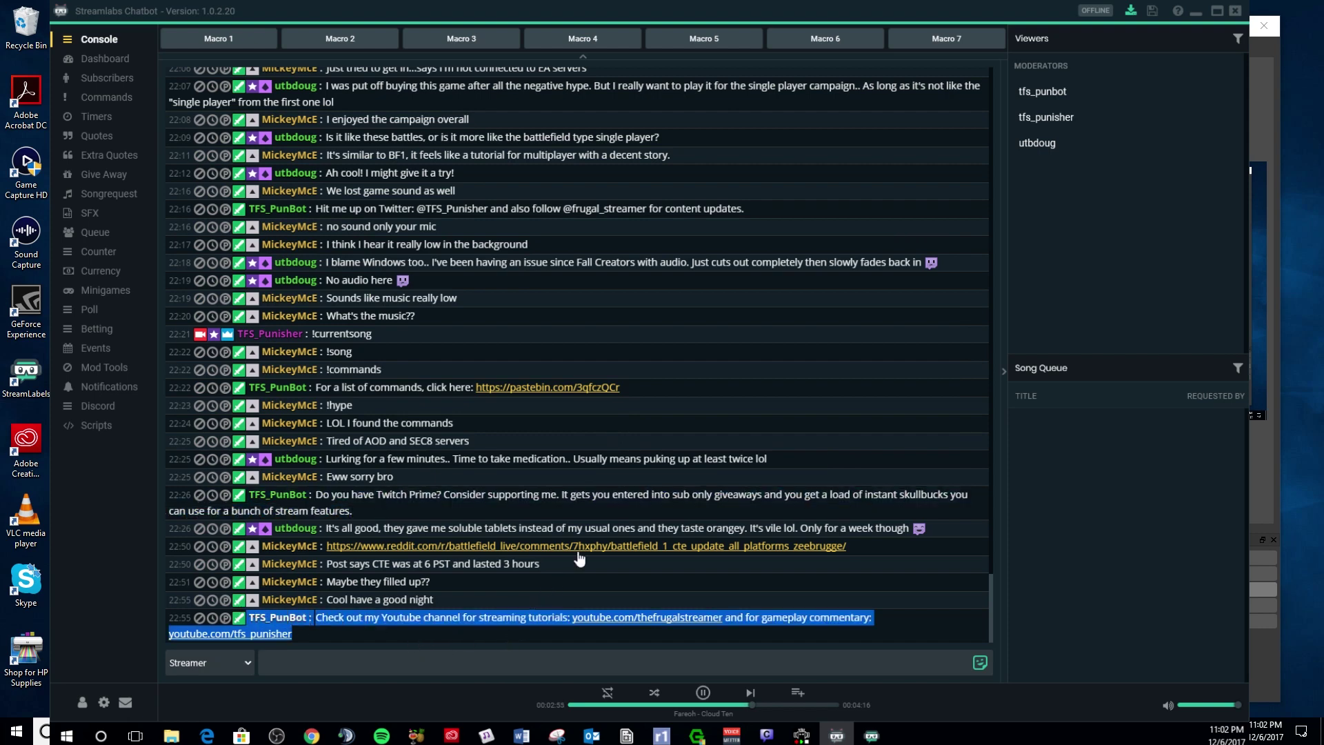
pyautogui.click(571, 576)
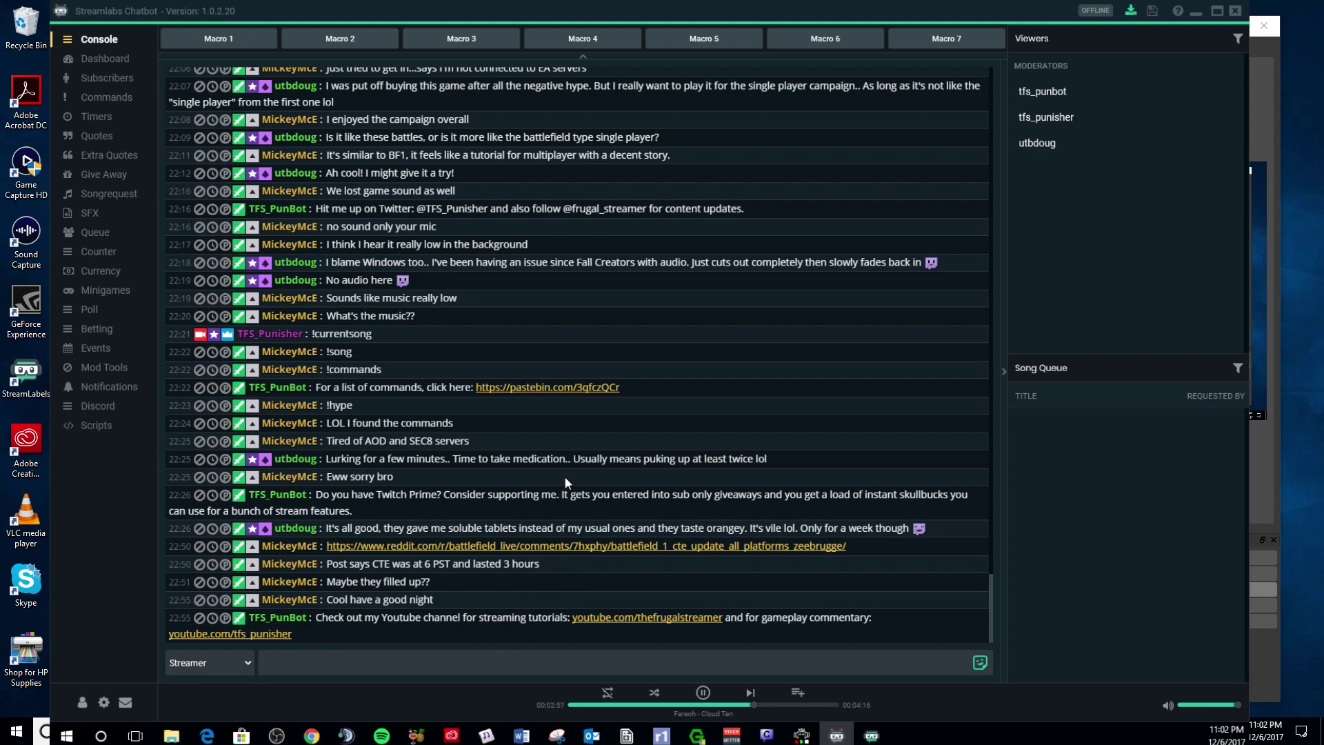
pyautogui.scroll(3, 564, 476)
pyautogui.scroll(-3, 567, 476)
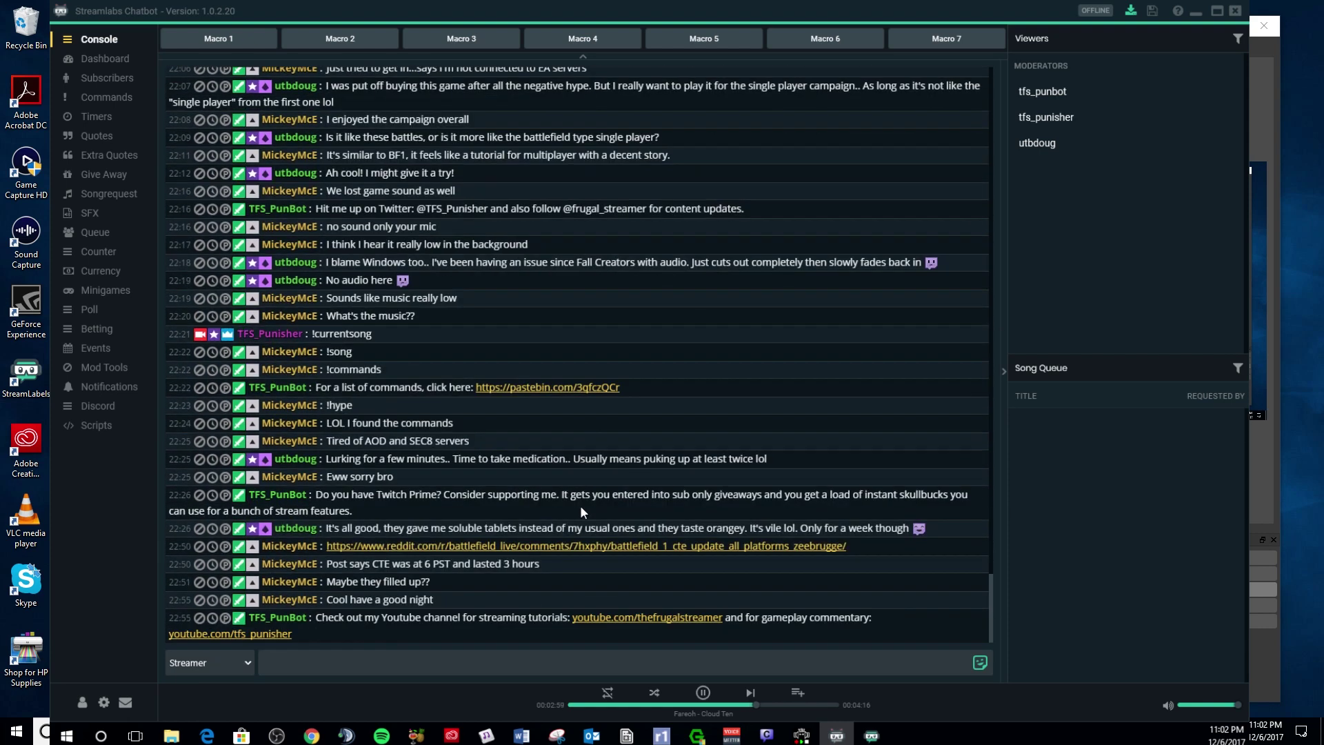